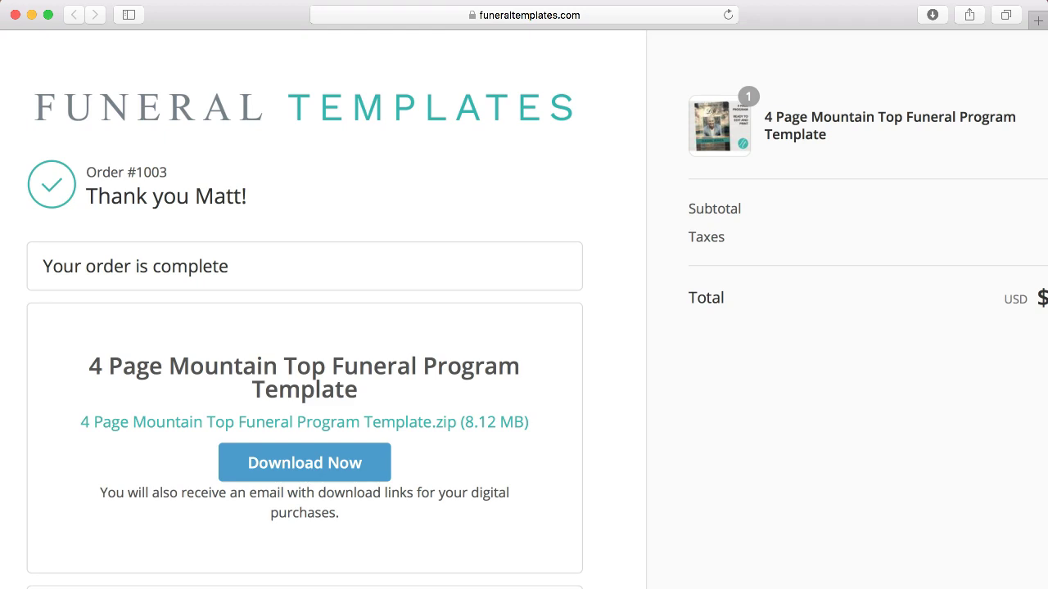
- Download the 4 Page Mountain Top Funeral Program Template zip from the order confirmation page
left_click(307, 471)
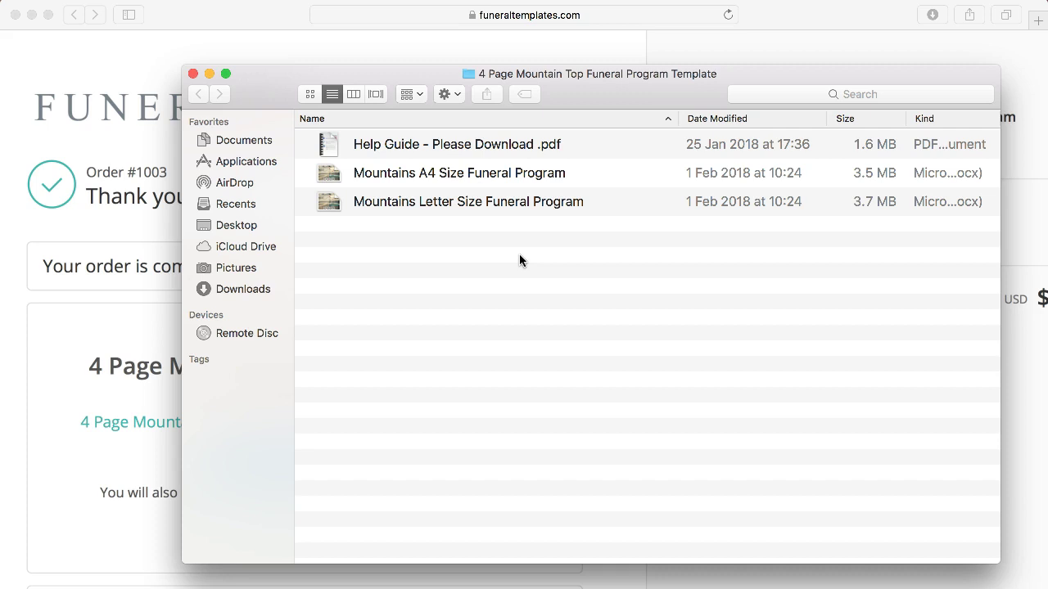
- Look through the template files and open Mountains Letter Size Funeral Program in Word
left_click(472, 206)
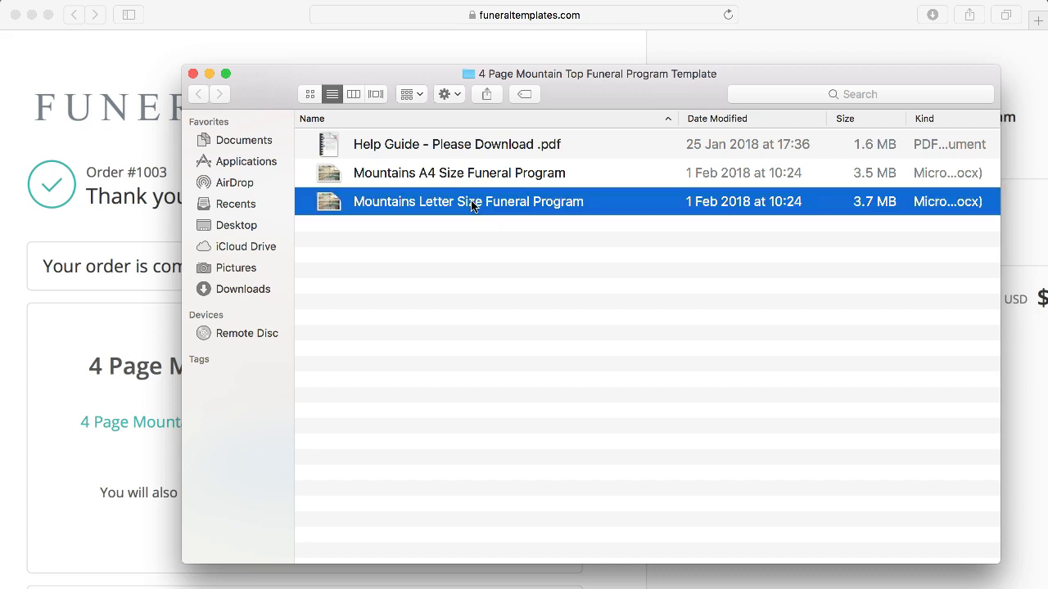
left_click(593, 179)
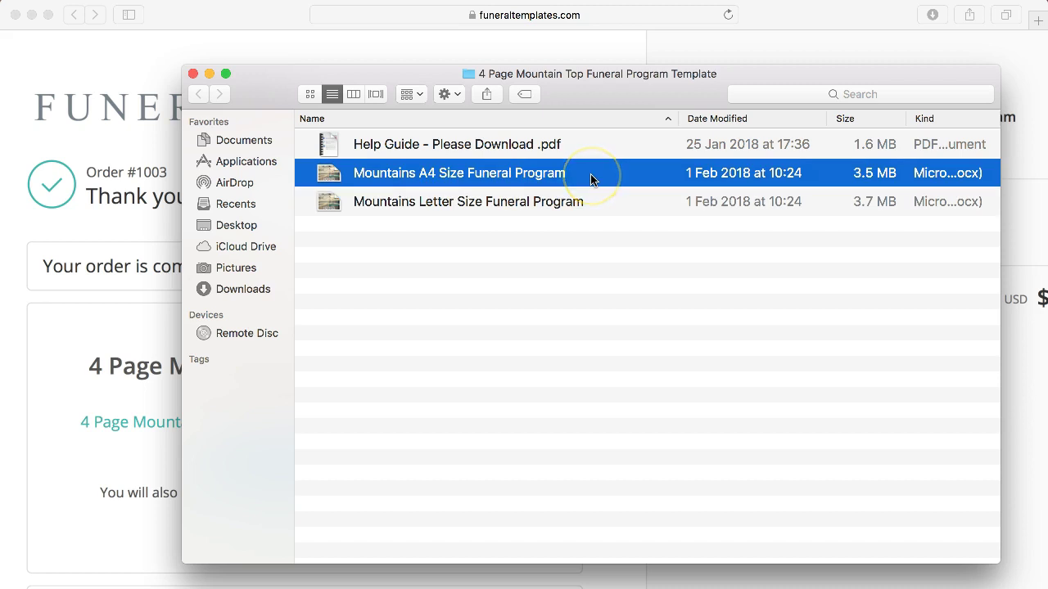
left_click(592, 153)
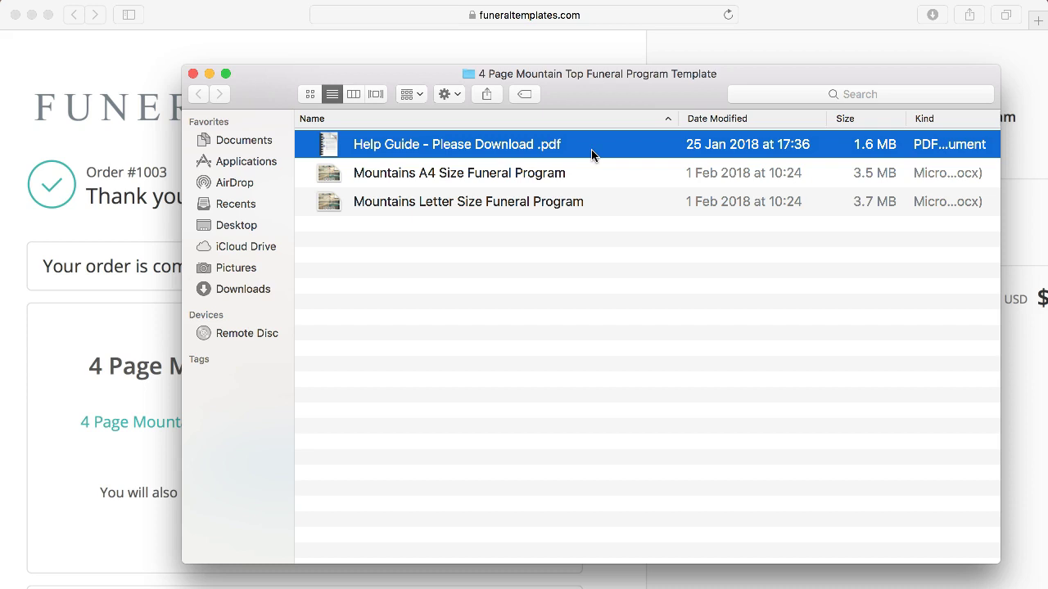
left_click(580, 196)
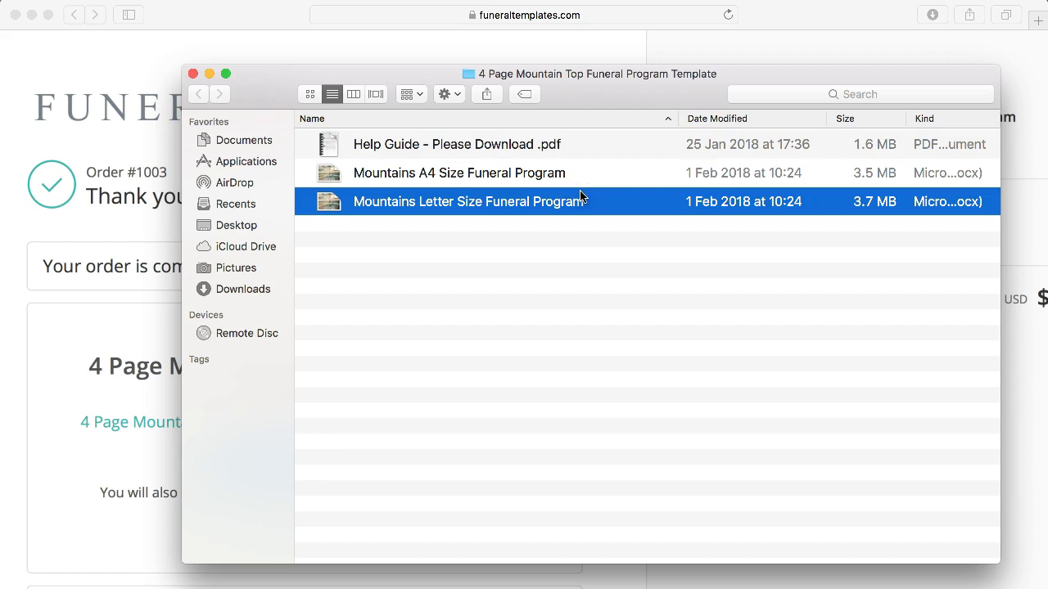
left_click(574, 173)
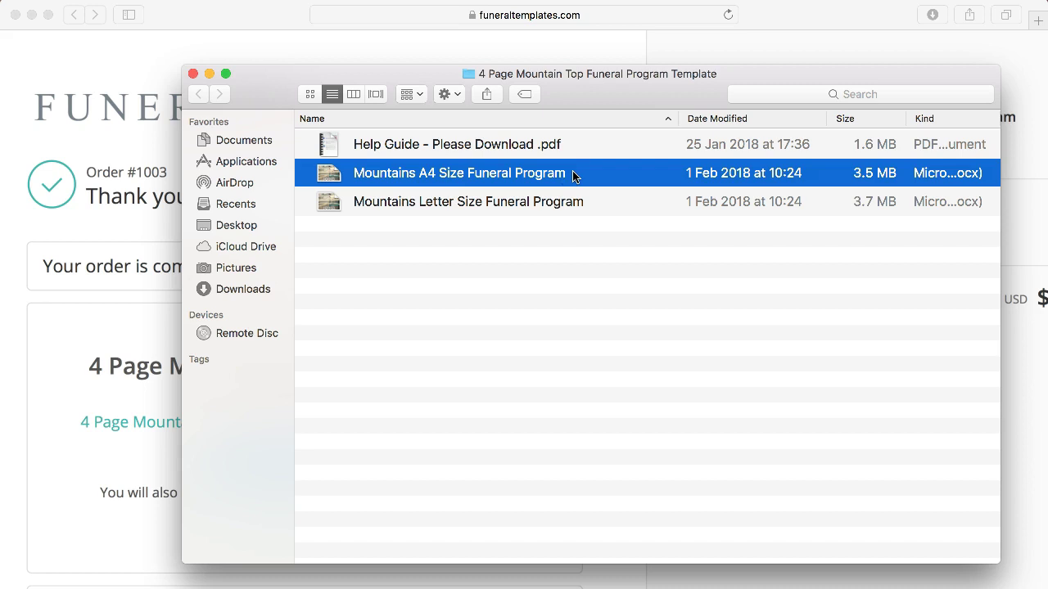
double_click(574, 202)
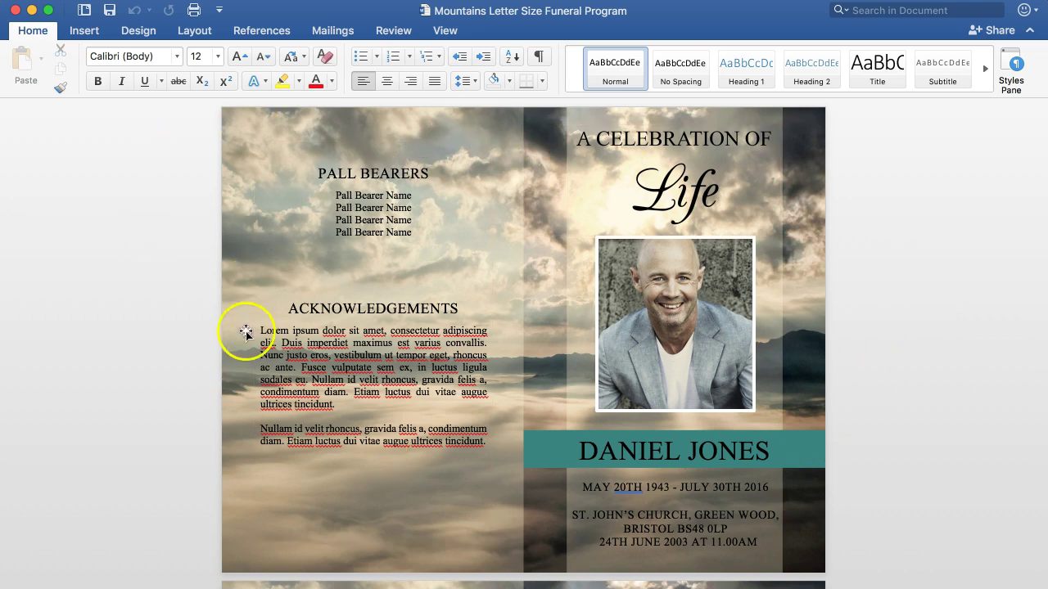
- Change the cover banner name from DANIEL JONES to Daniel Green
left_click(305, 442)
left_click(581, 348)
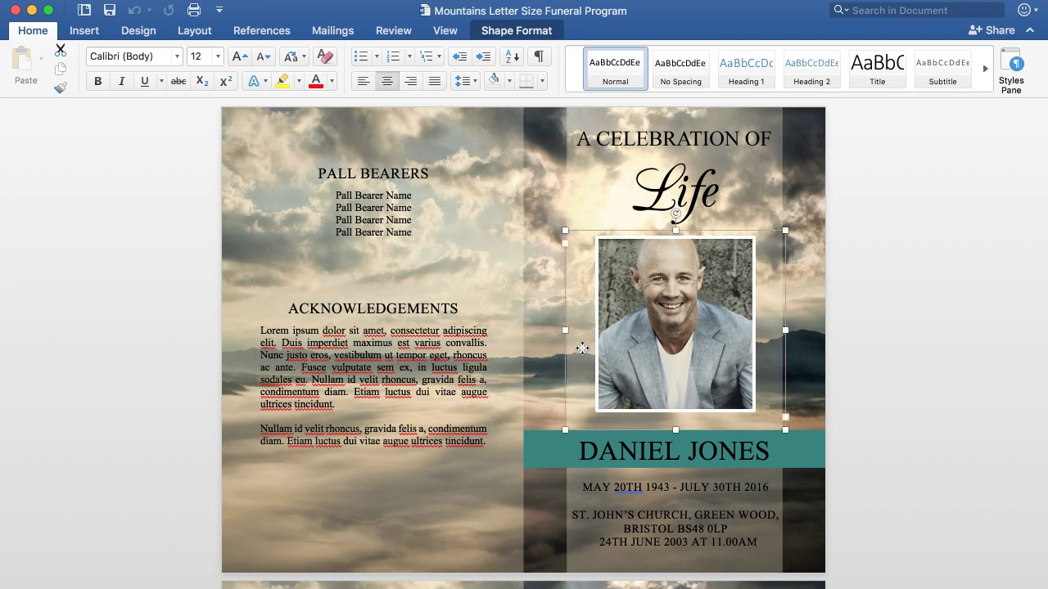
left_click(653, 439)
left_click(772, 451)
key("BackSpace")
key("BackSpace")
key("BackSpace")
key("BackSpace")
key("BackSpace")
type("Green")
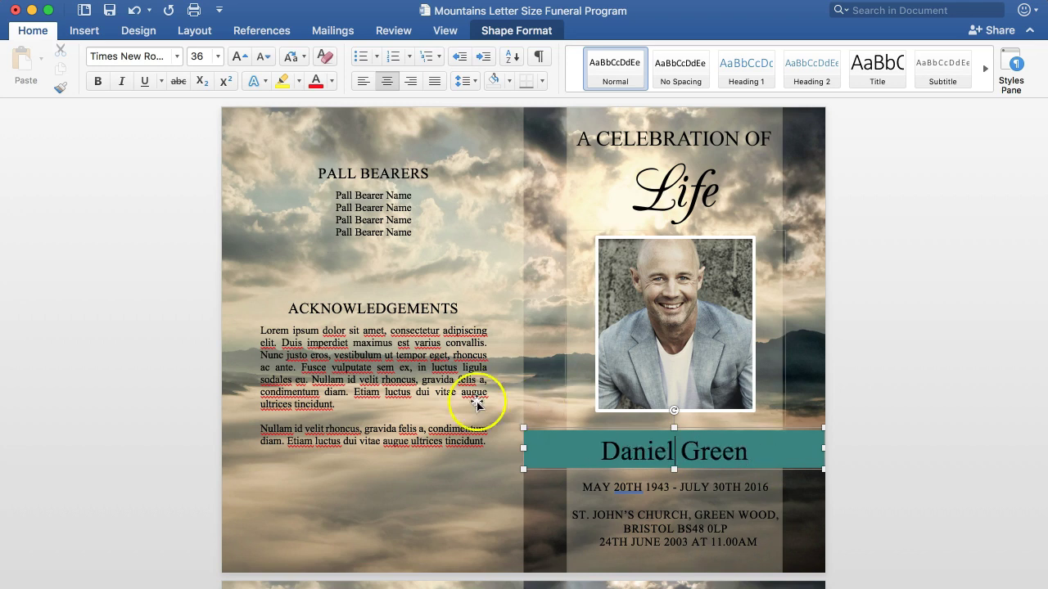
- Delete the Pall Bearers heading and all its name lines from the left page
left_click(415, 361)
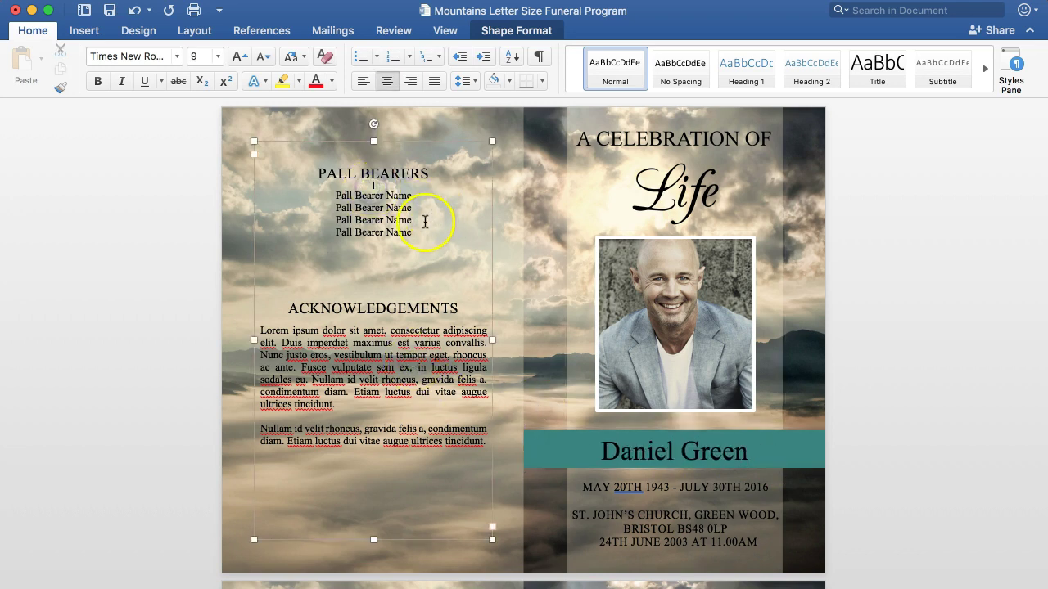
left_click_drag(413, 232, 317, 178)
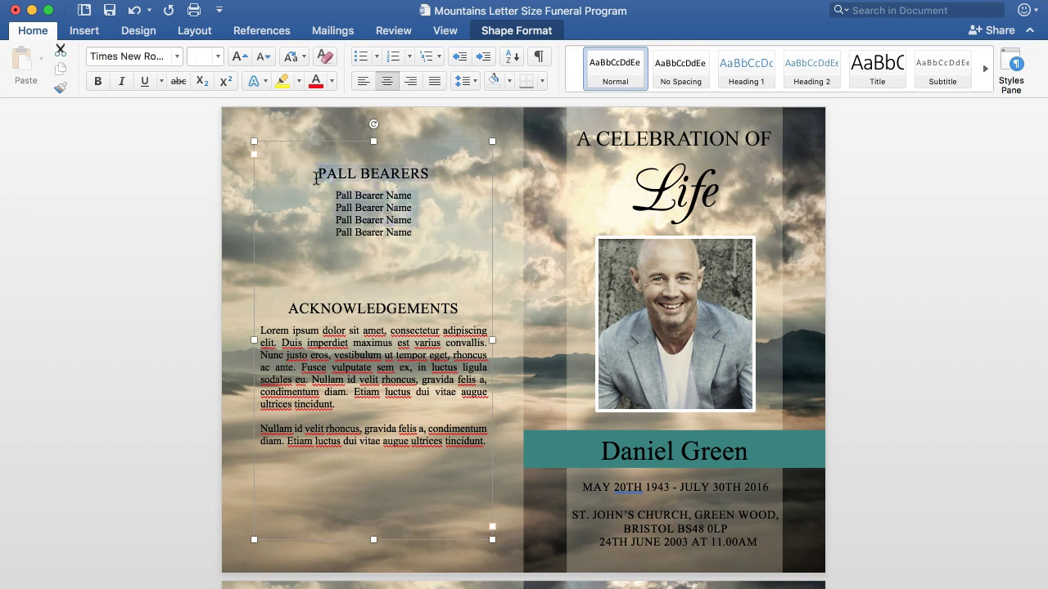
key("BackSpace")
left_click(312, 184)
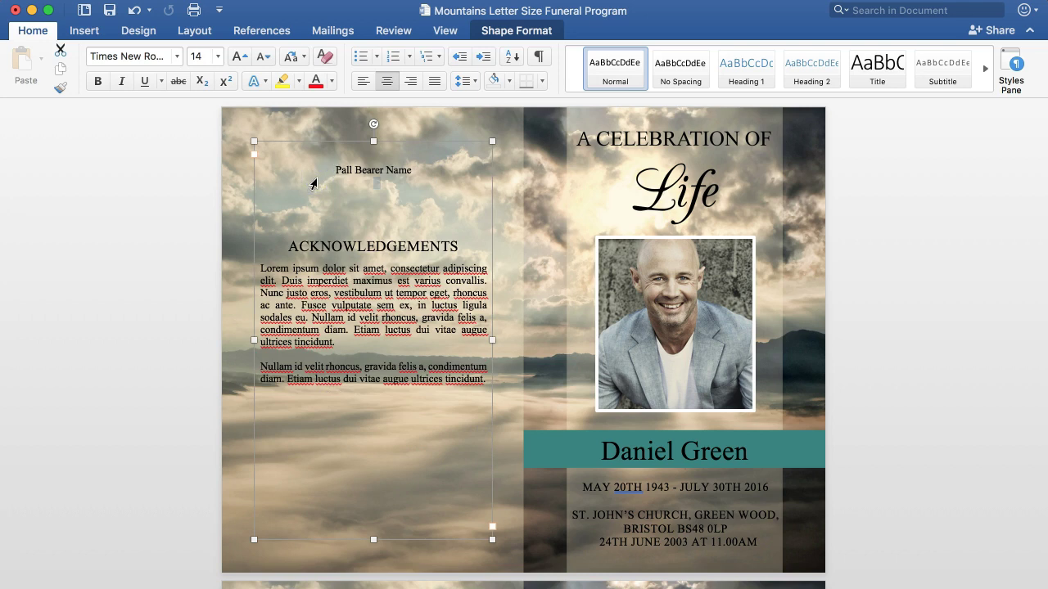
left_click_drag(313, 182, 312, 174)
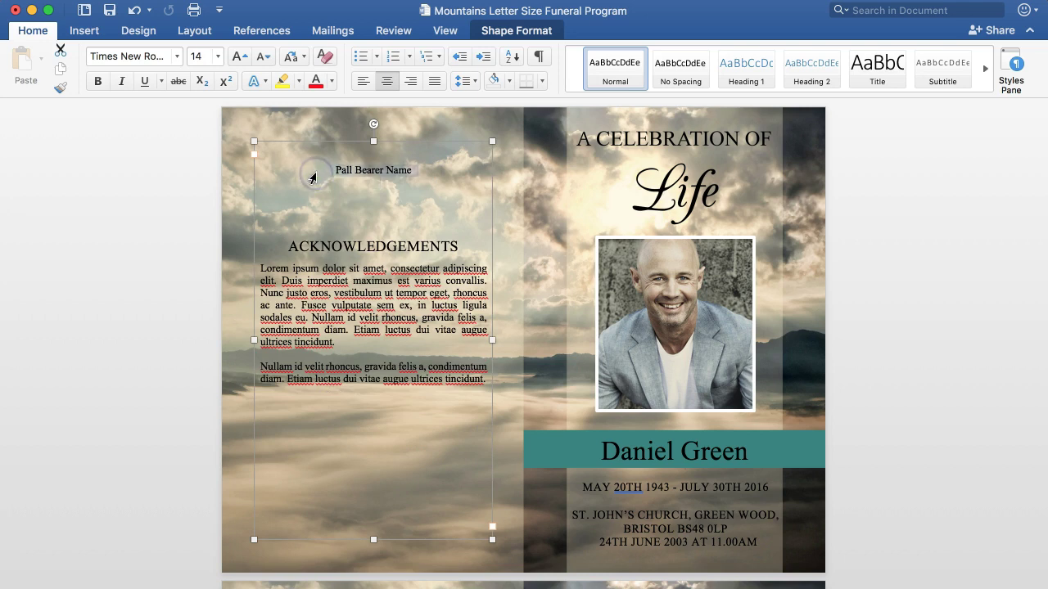
key("BackSpace")
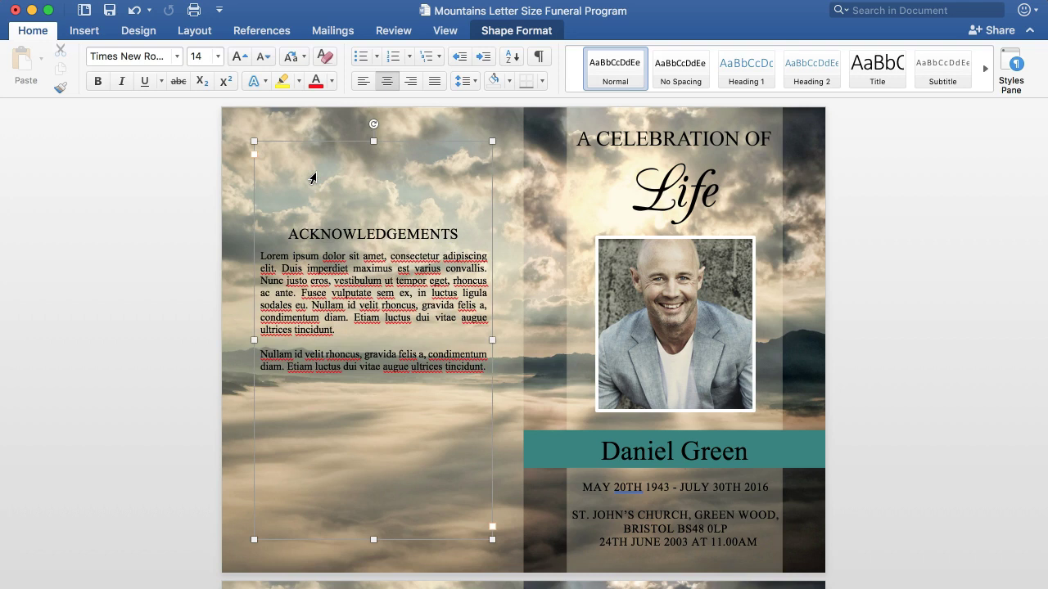
left_click(711, 335)
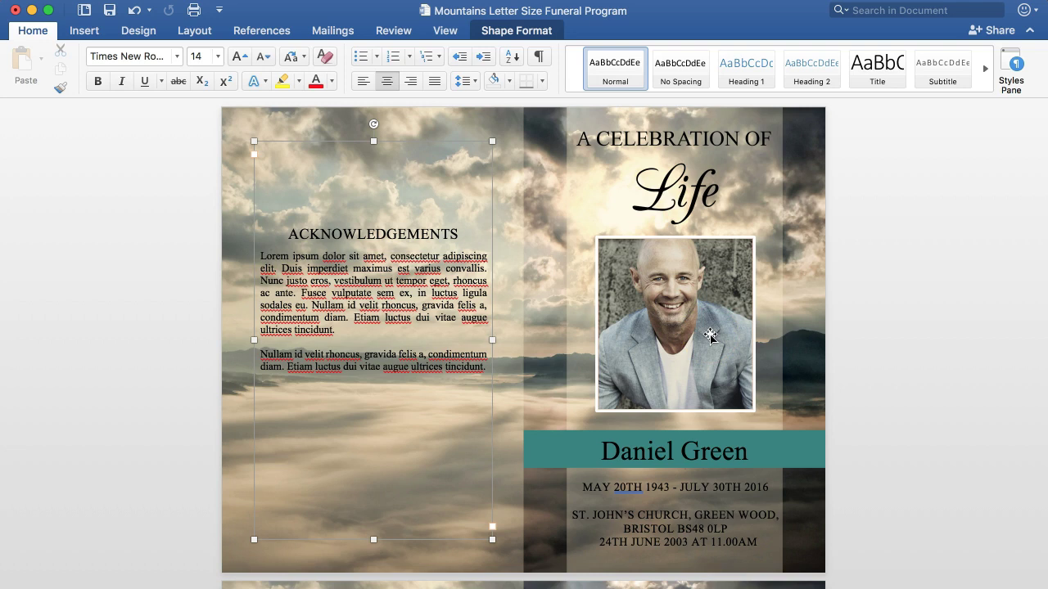
- Replace the cover portrait with adult-1868750.jpg from People photos
right_click(710, 335)
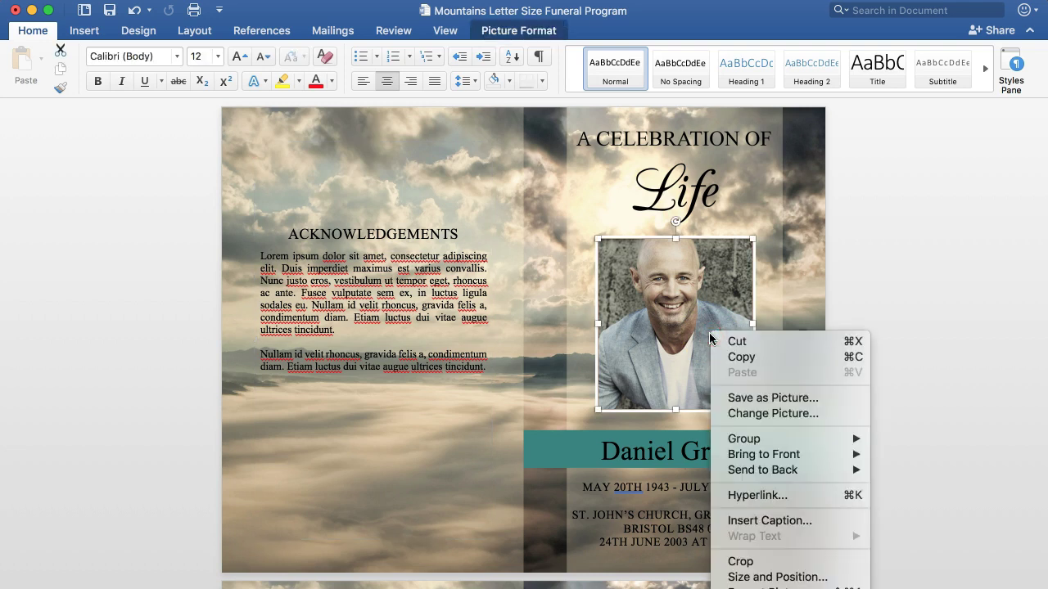
left_click(822, 415)
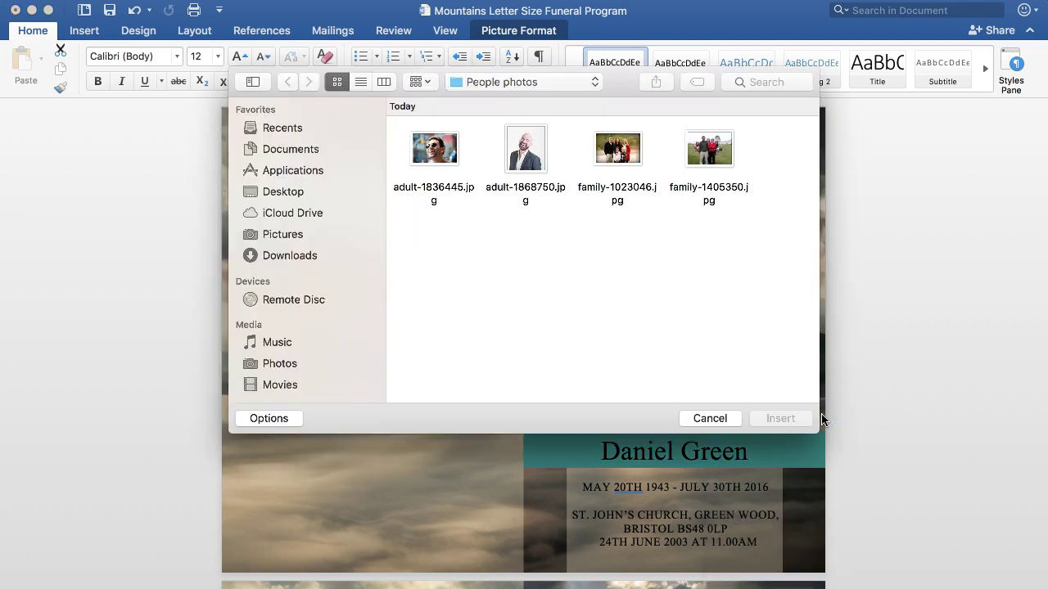
left_click(524, 156)
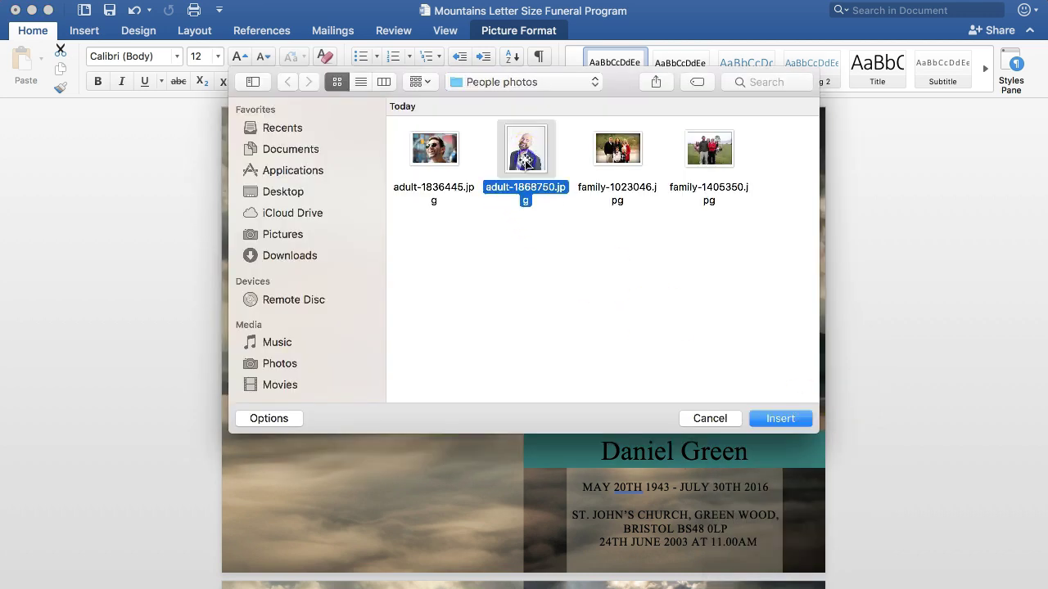
left_click(776, 418)
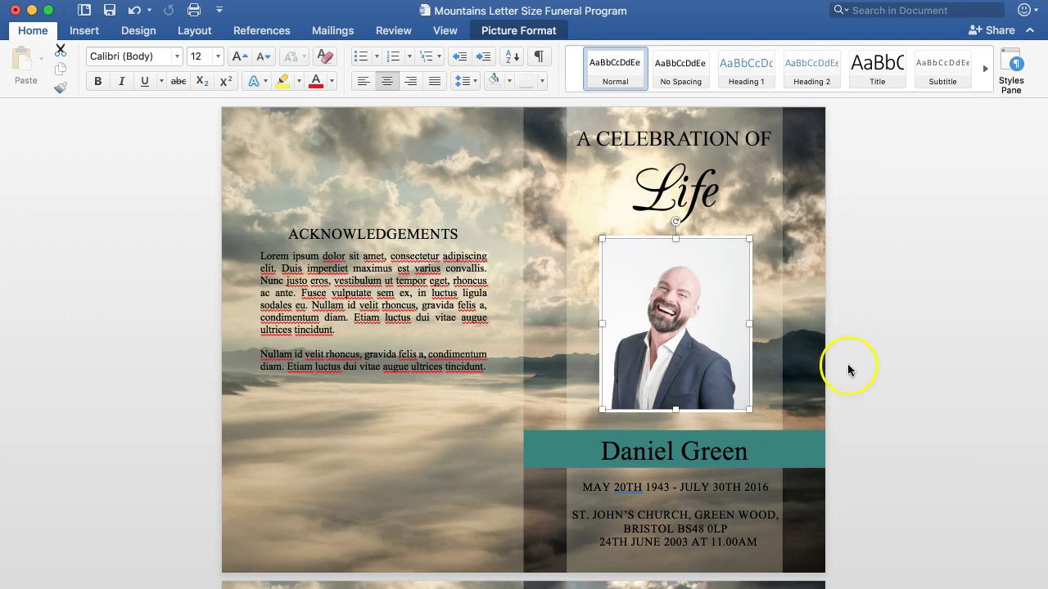
left_click(773, 336)
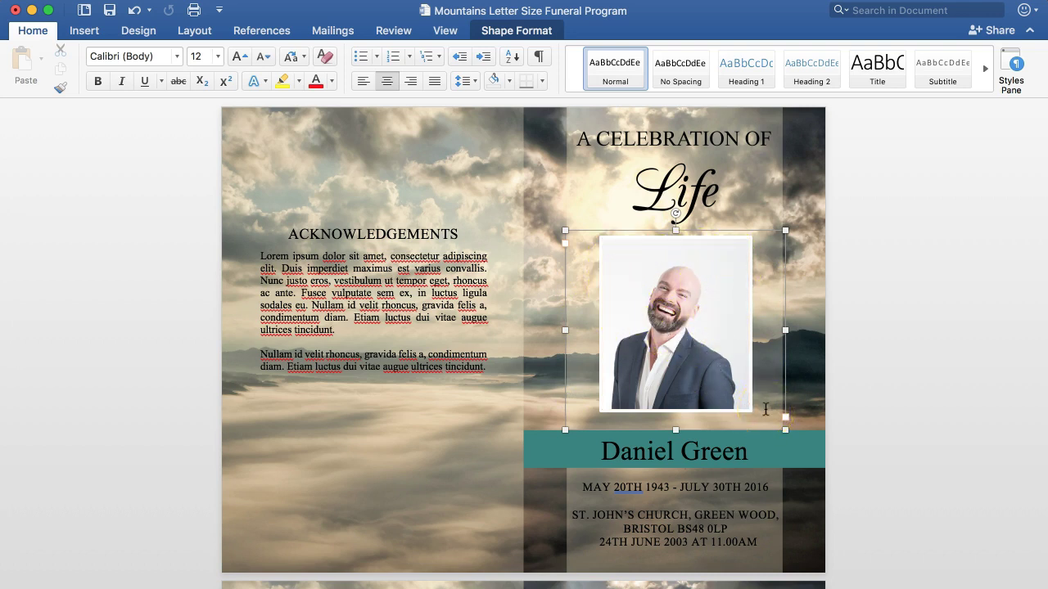
- Delete the existing photo from the cover frame
left_click(720, 376)
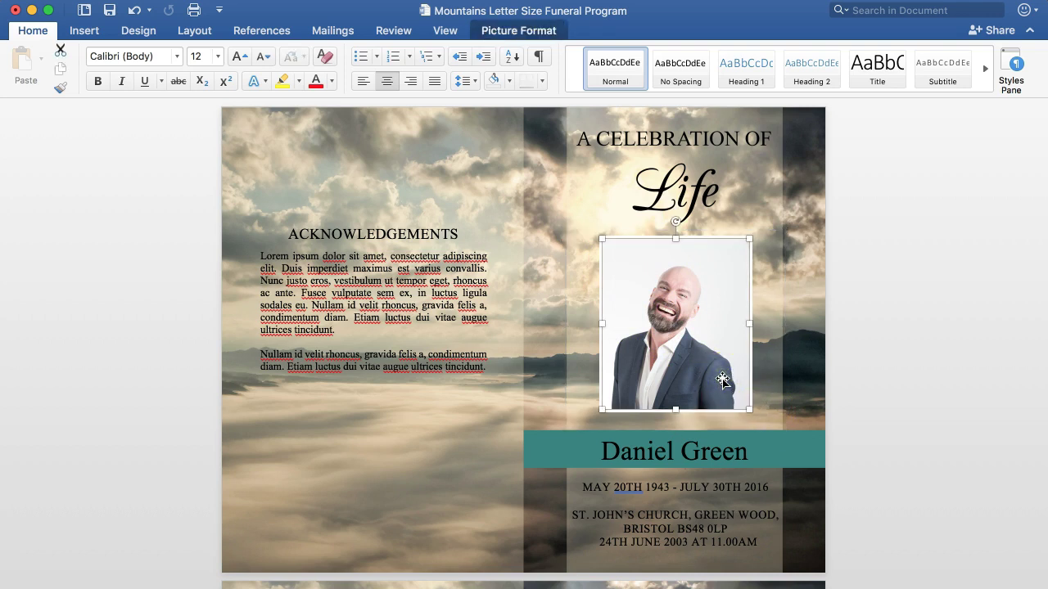
right_click(722, 379)
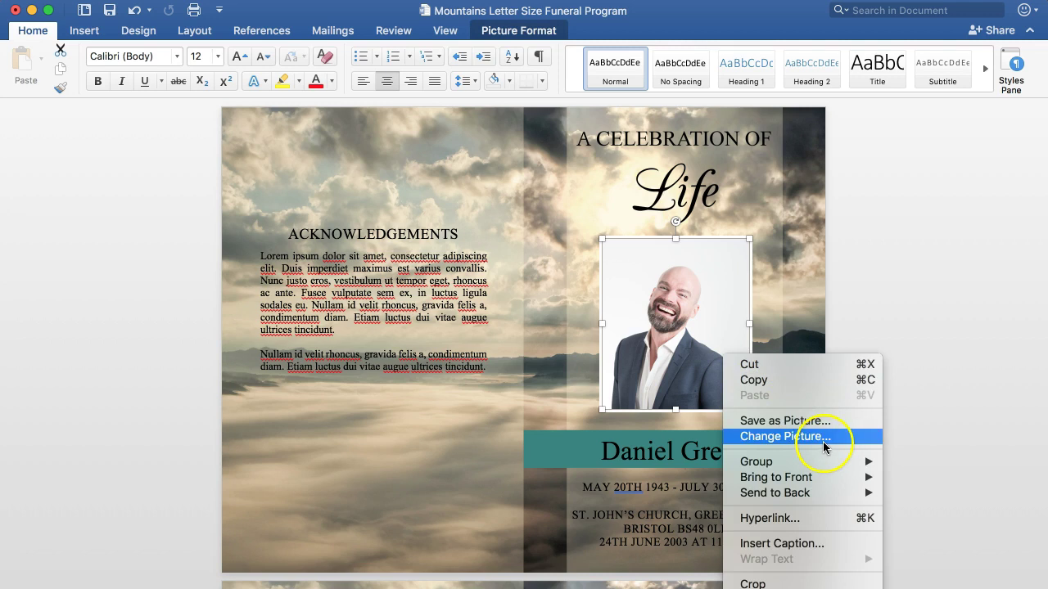
left_click(700, 326)
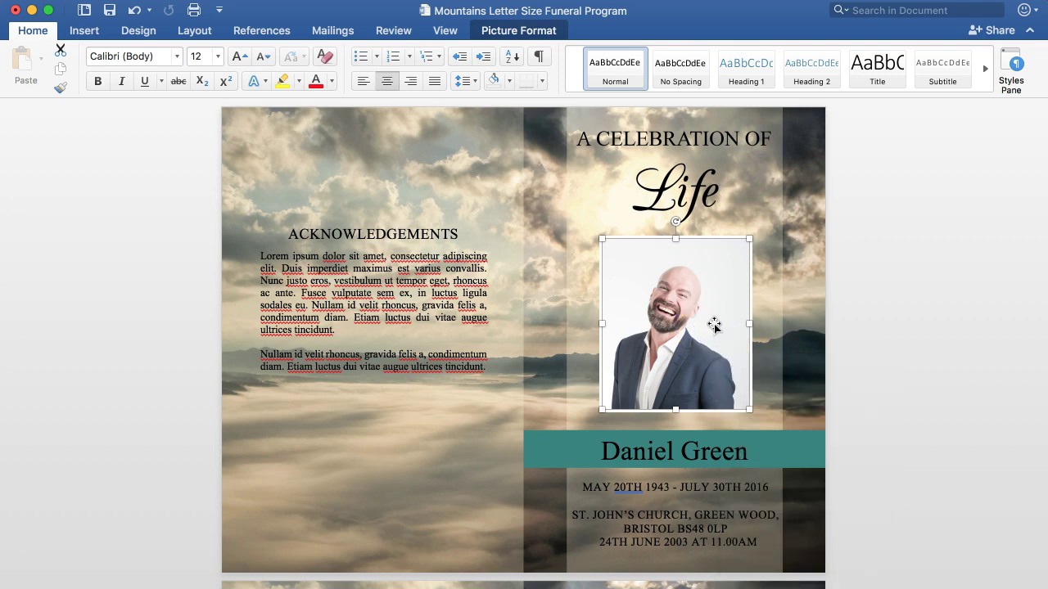
key("Delete")
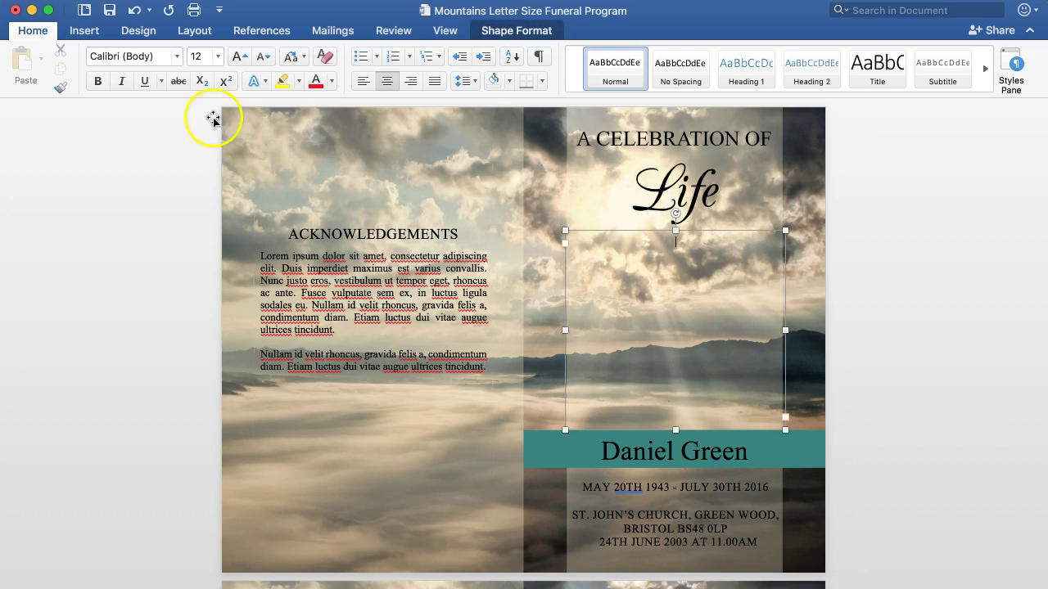
- Insert adult-1868750.jpg from file into the cover frame and shrink it to about 2.74 × 3.19 in
left_click(94, 36)
left_click(138, 69)
left_click(158, 109)
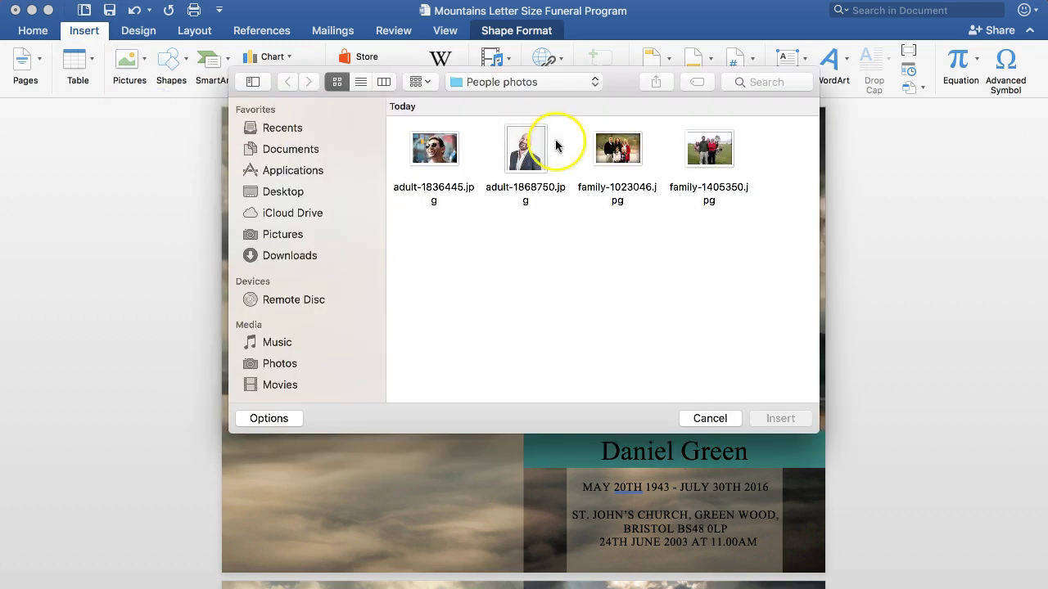
left_click(528, 147)
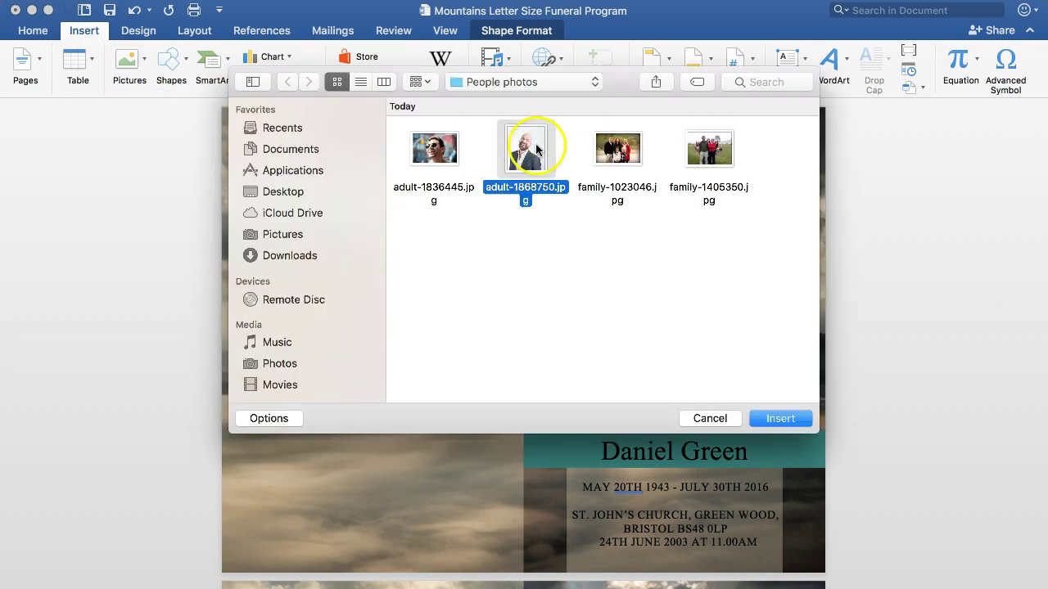
left_click(787, 419)
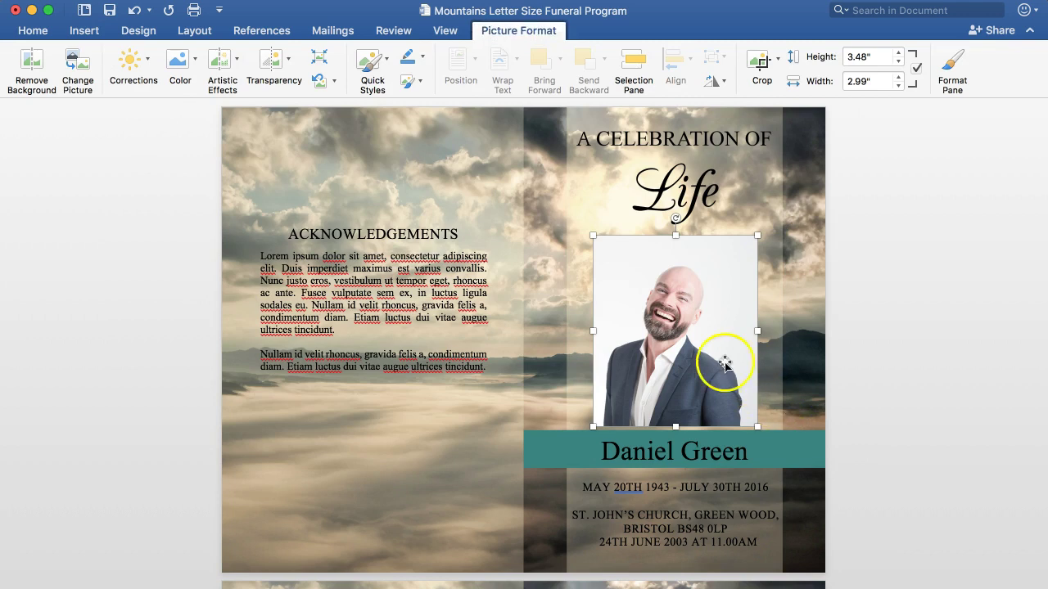
left_click_drag(758, 423, 743, 397)
- Adjust the cover photo's position within its frame
left_click(861, 356)
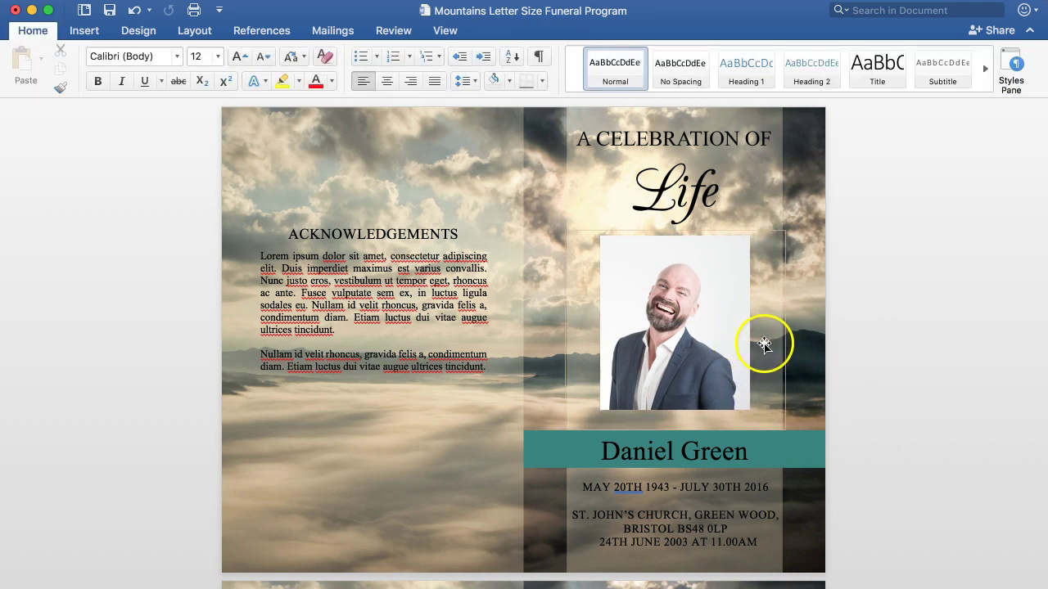
left_click(764, 344)
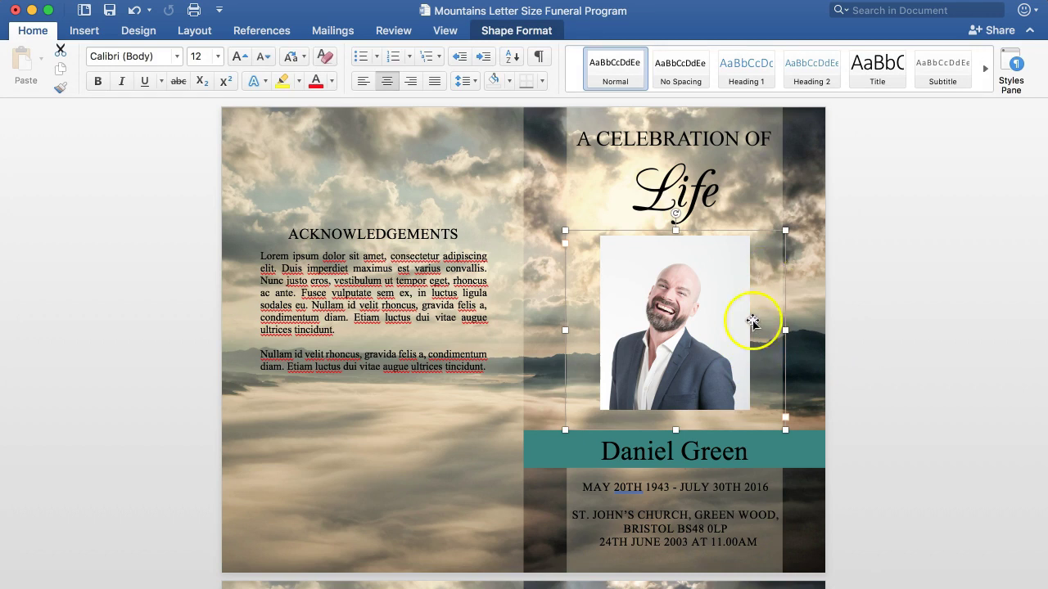
left_click(700, 280)
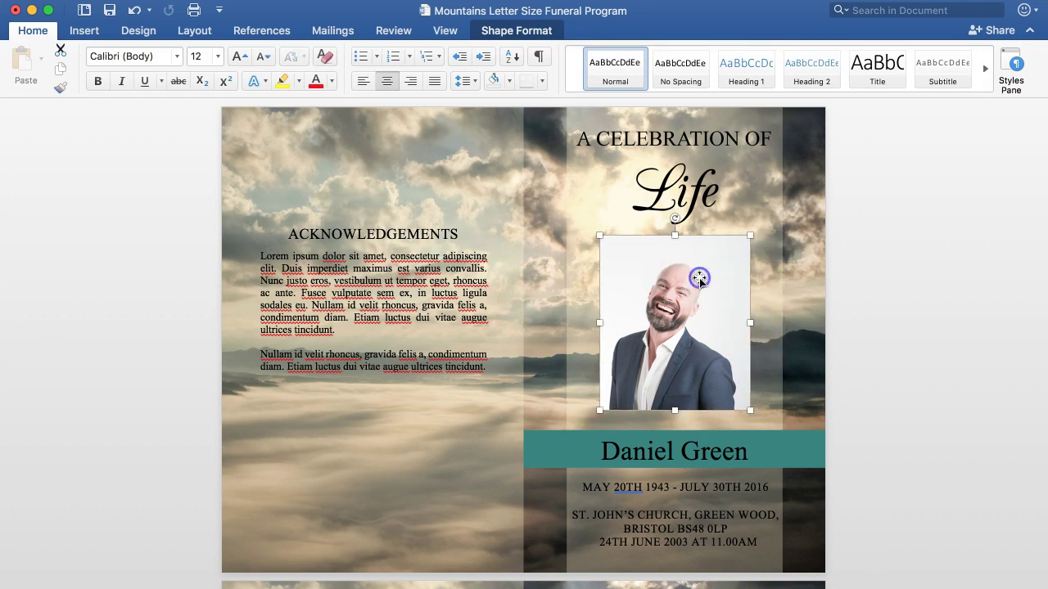
mouse_move(701, 280)
left_mouse_down()
mouse_move(665, 288)
mouse_move(541, 374)
mouse_move(706, 293)
left_mouse_up()
left_click(770, 291)
mouse_move(783, 290)
left_mouse_down()
mouse_move(582, 302)
mouse_move(709, 361)
mouse_move(775, 276)
mouse_move(784, 287)
left_mouse_up()
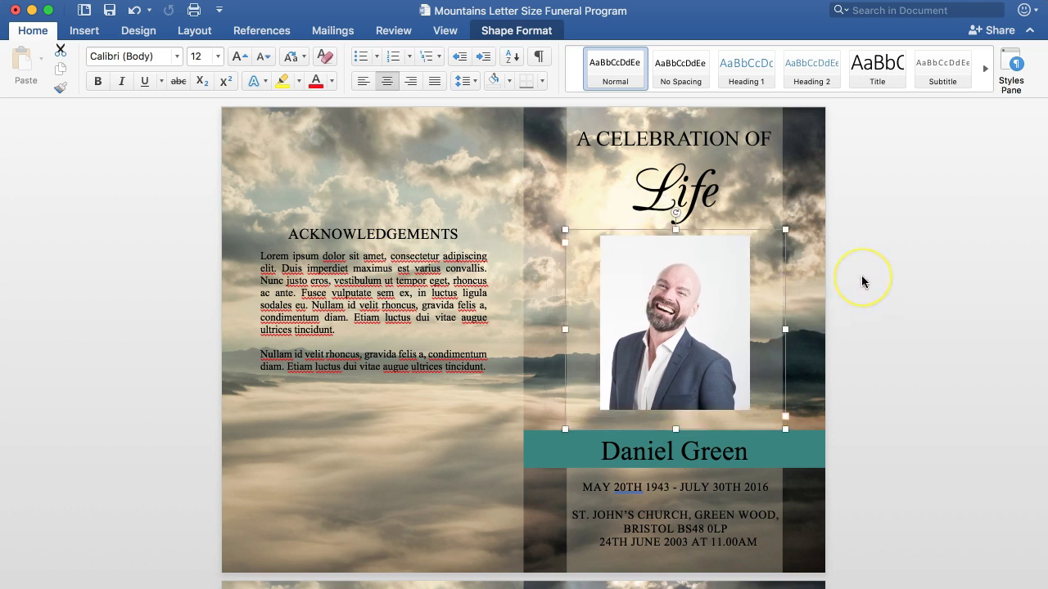
- Duplicate the cover photo and place the copy on the left panel below Acknowledgements
left_click(785, 274)
key("super+c")
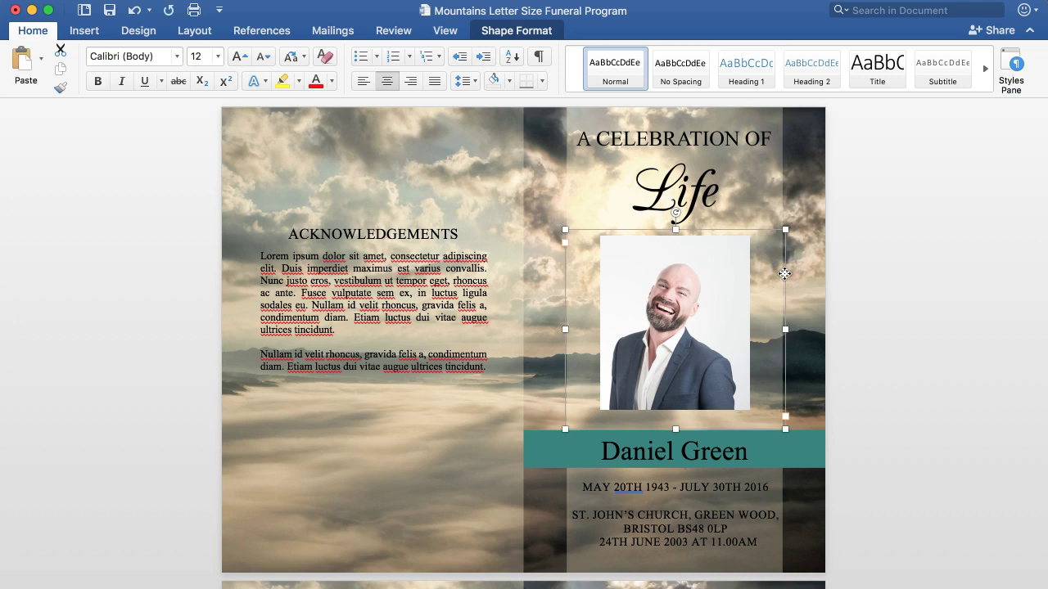
key("super+v")
left_click_drag(716, 263, 487, 461)
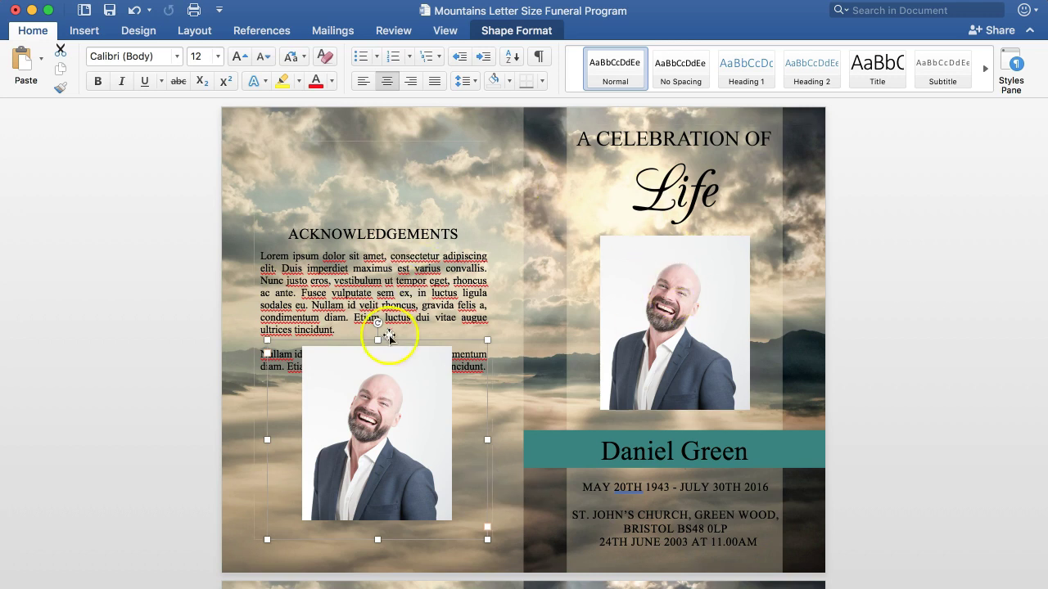
- Swap the left-panel photo for adult-1836445.jpg
left_click(363, 421)
right_click(362, 420)
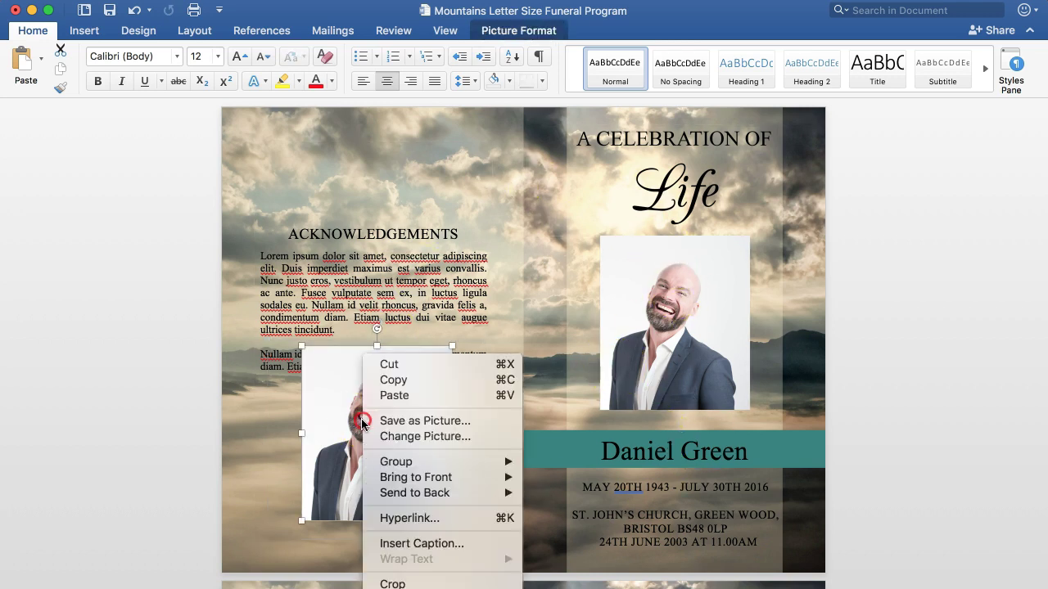
left_click(400, 437)
double_click(442, 150)
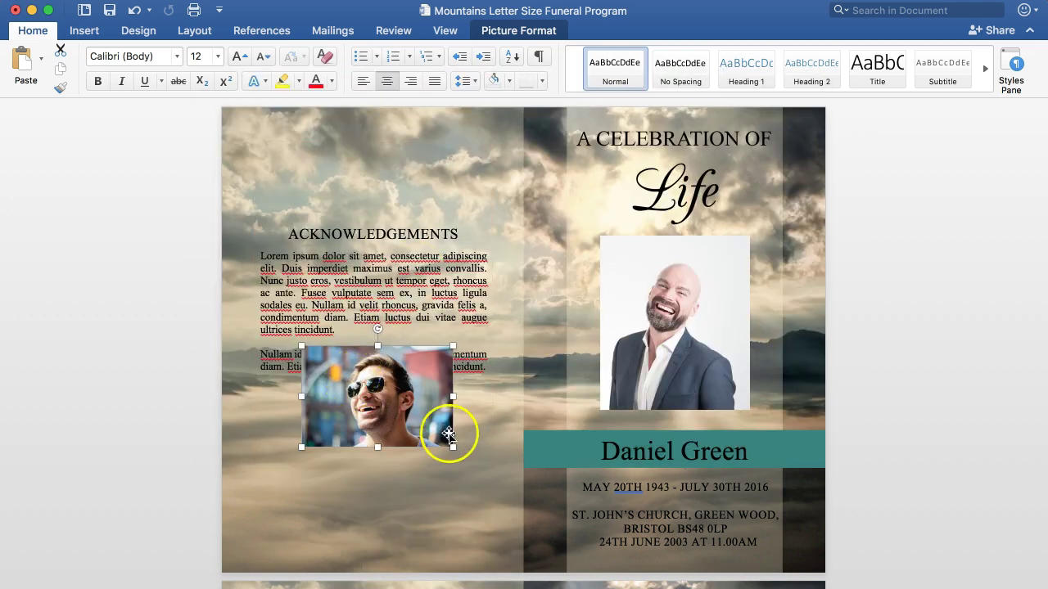
- Enlarge the left photo so it sits at the top above the Acknowledgements text
left_click(466, 477)
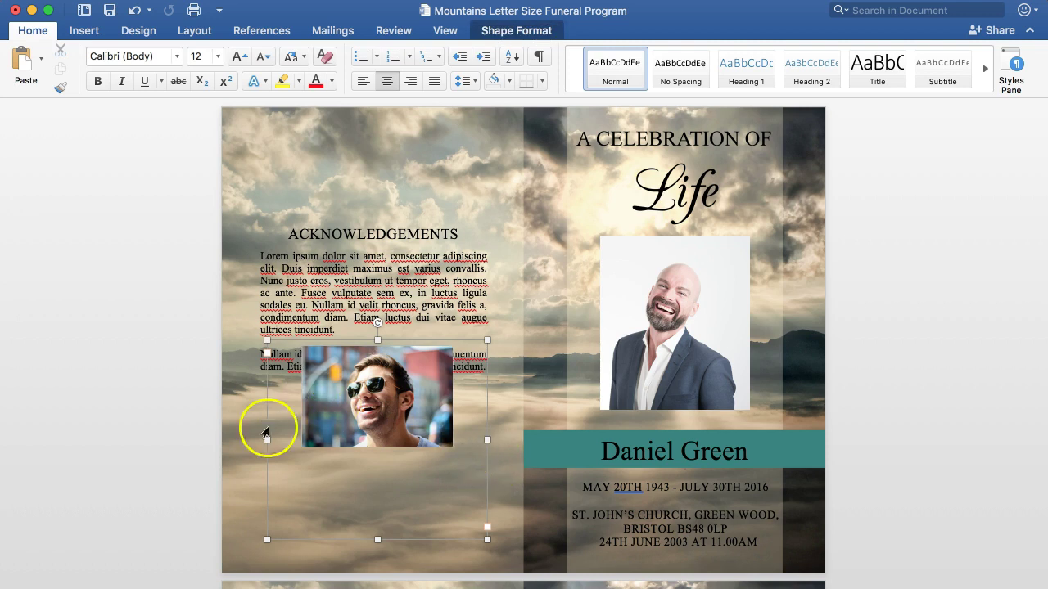
left_click(335, 414)
left_click_drag(299, 446, 279, 475)
left_click(878, 344)
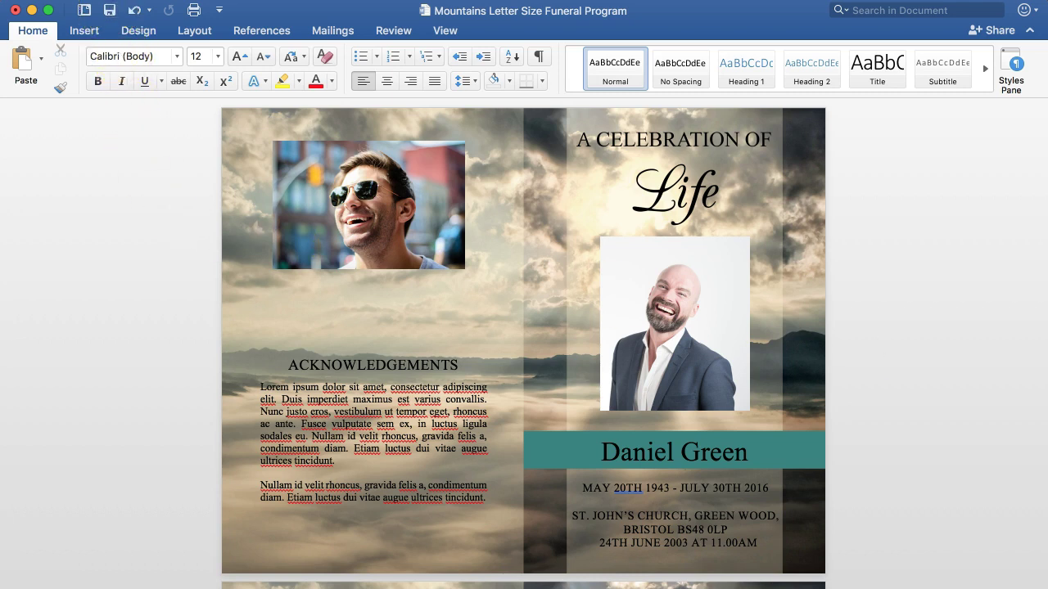
left_click(96, 0)
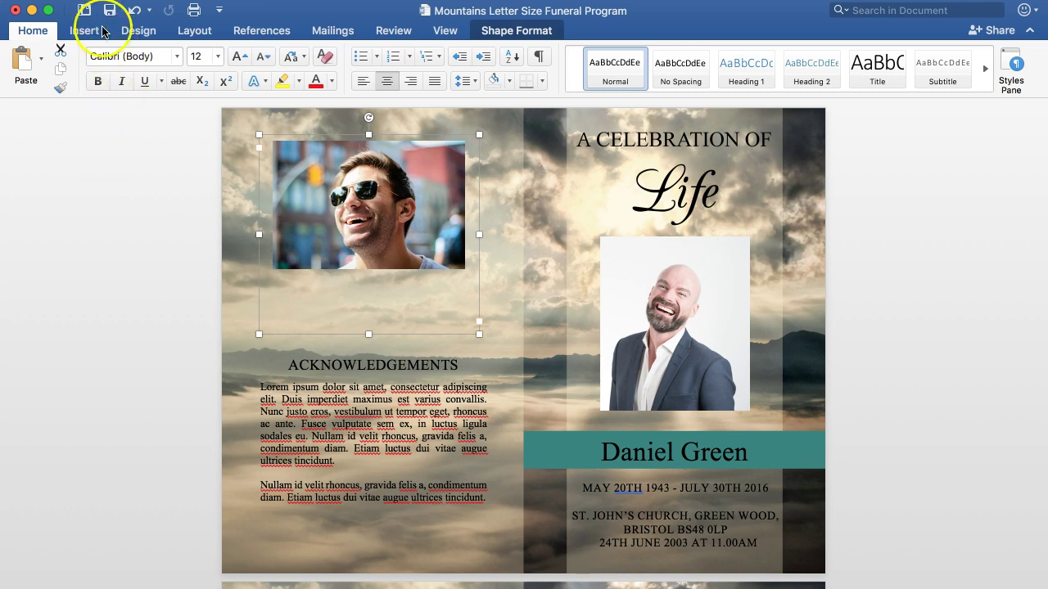
left_click(97, 0)
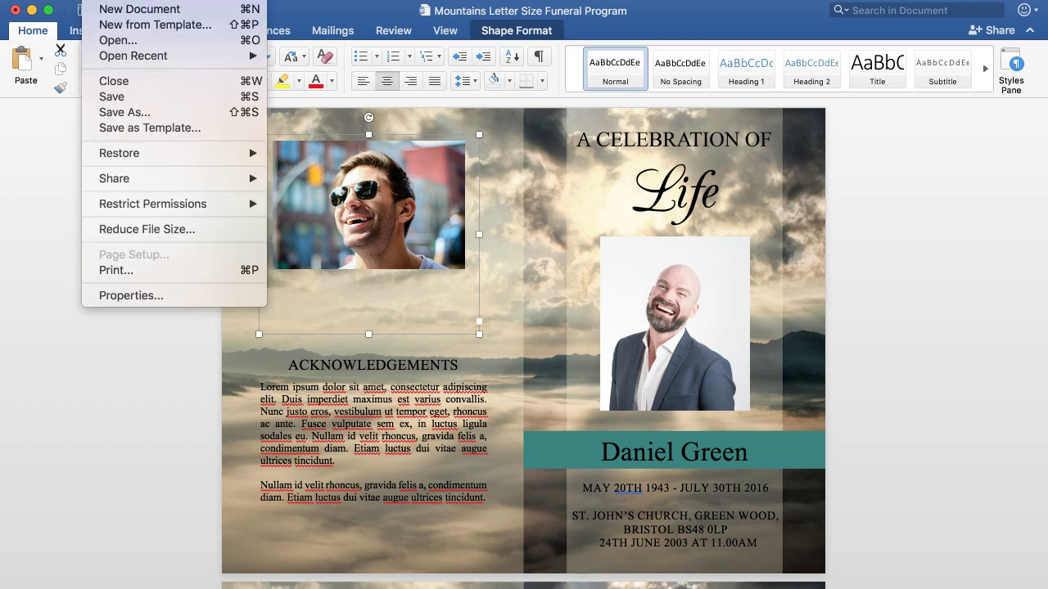
left_click(125, 114)
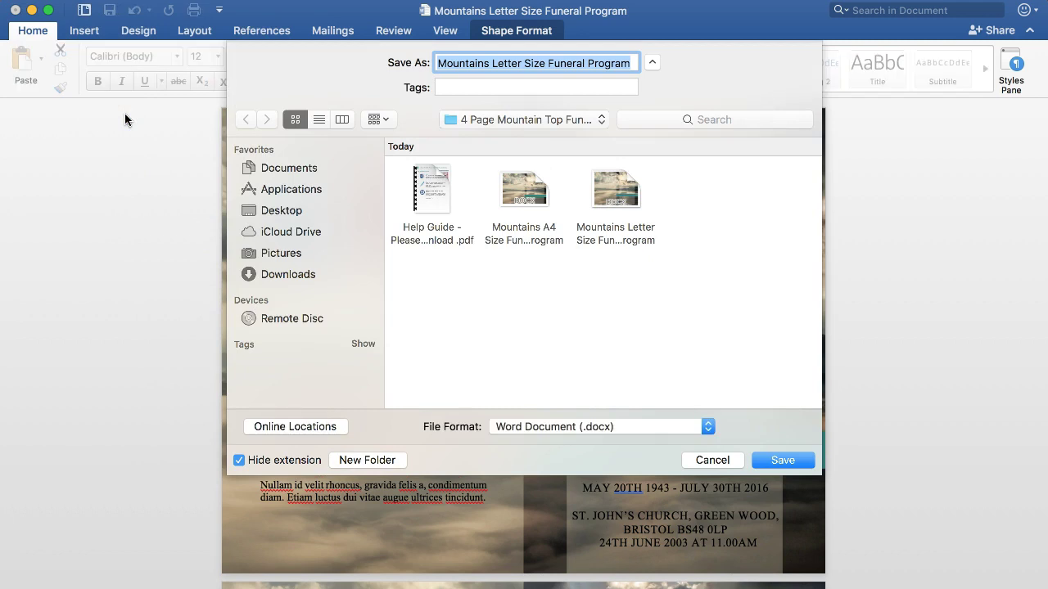
left_click(636, 427)
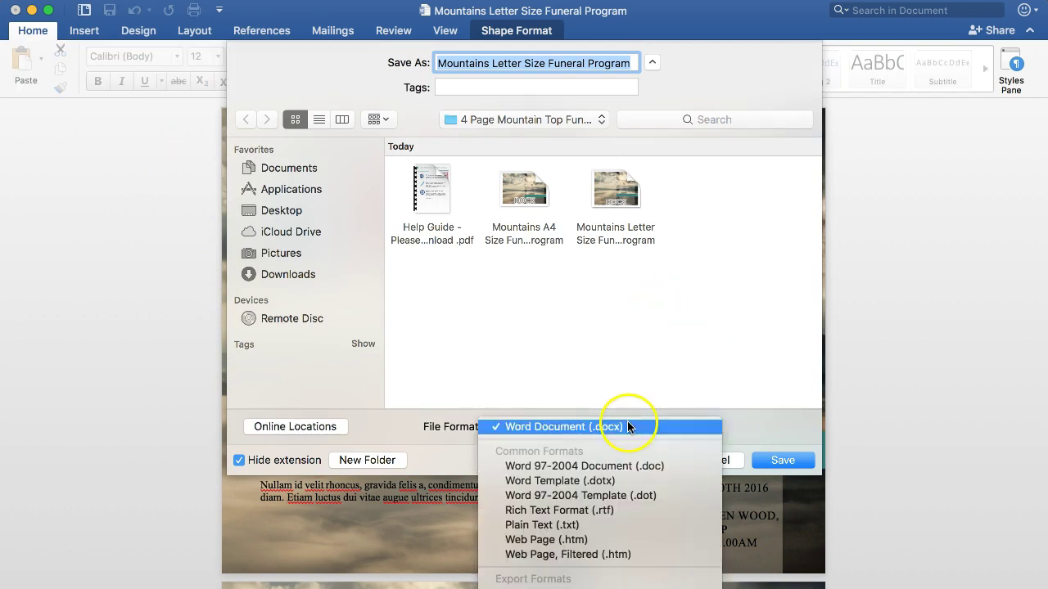
scroll(594, 563, "down", 3)
left_click(540, 471)
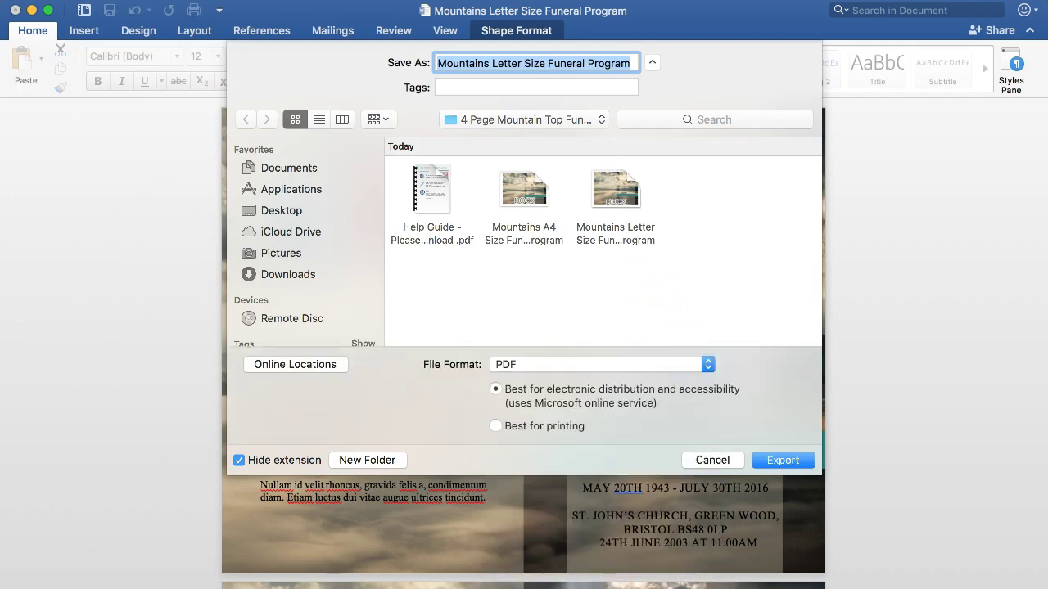
left_click(712, 461)
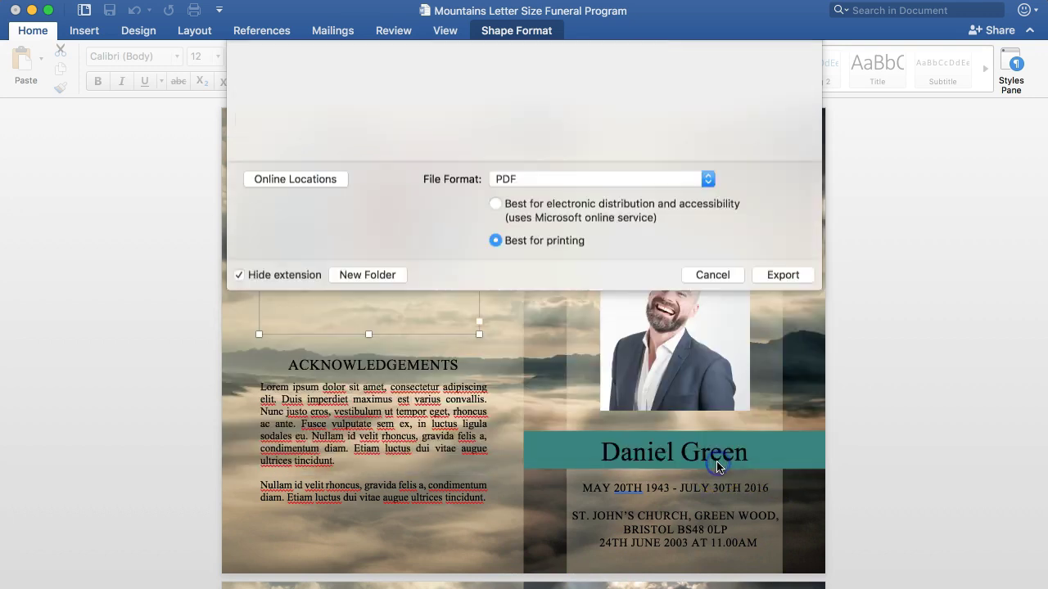
left_click(900, 325)
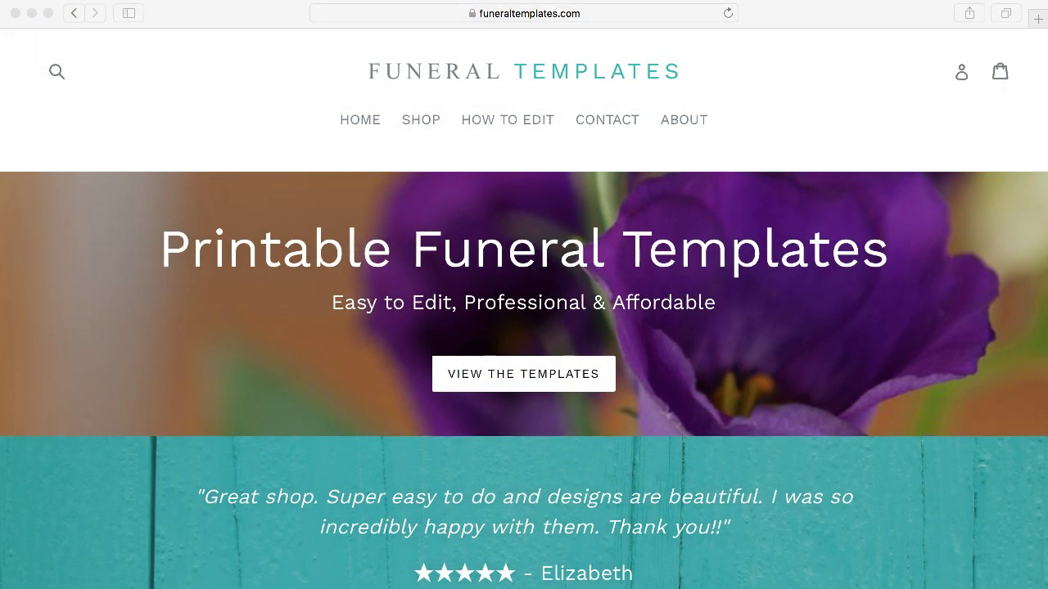
- Go to the Contact page of the funeraltemplates.com site
left_click(607, 122)
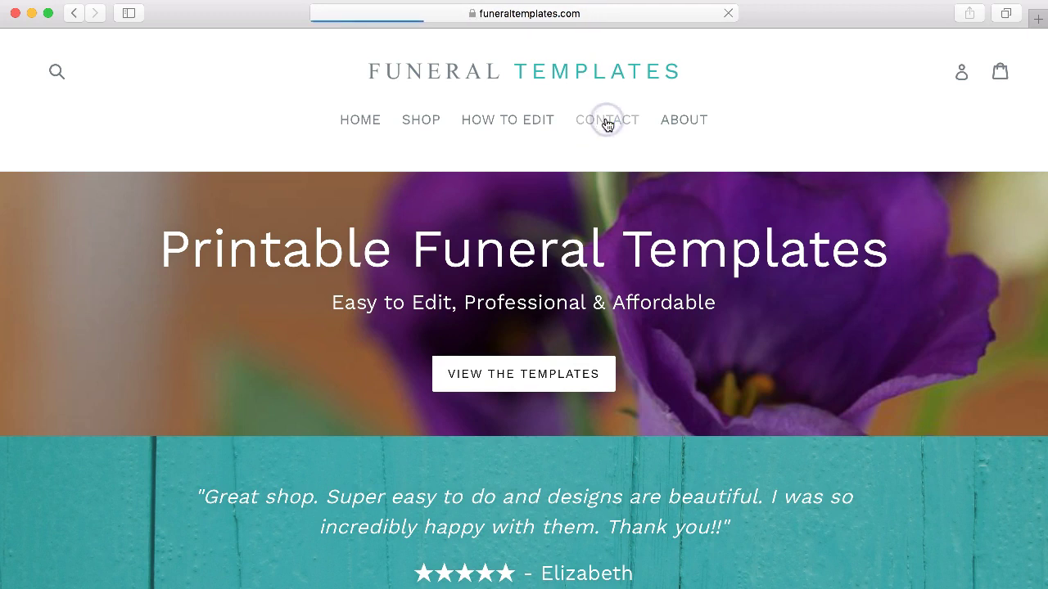